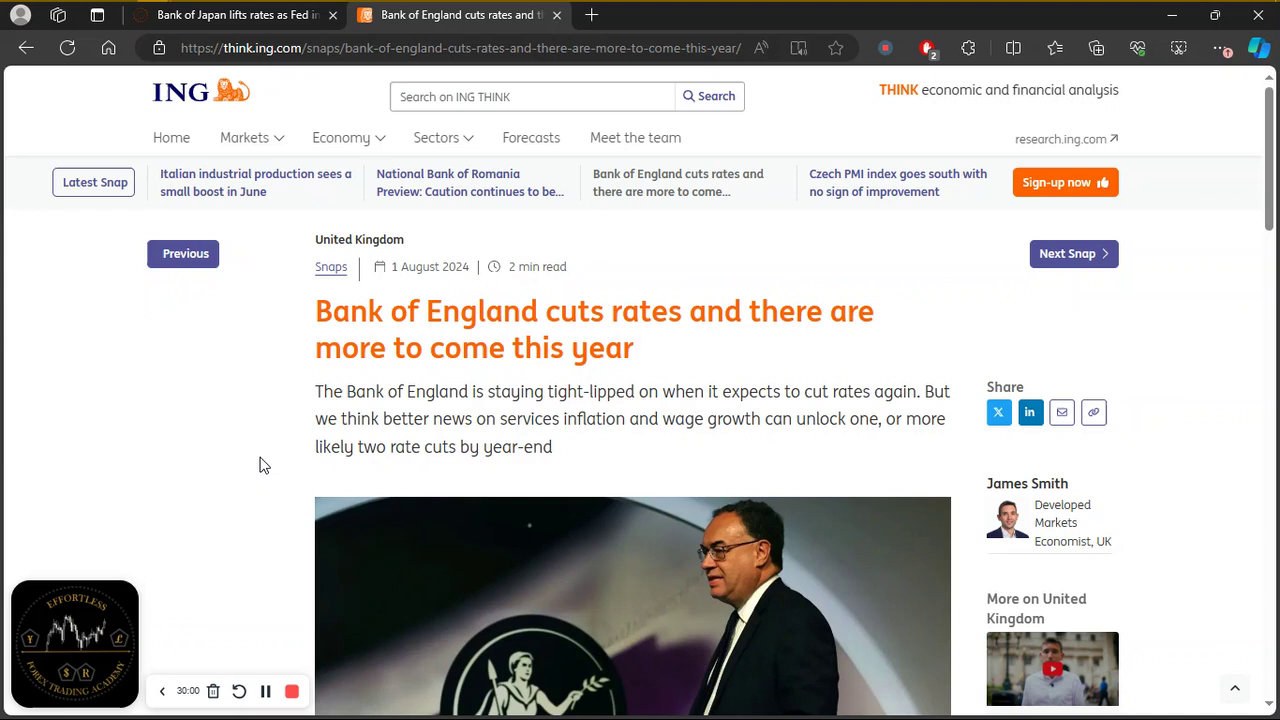
Step: Show the third GBPJPY m15 trade screenshot in Photos, with the 0.15-lot position and 192.802 stop loss
mouse_move(313, 16)
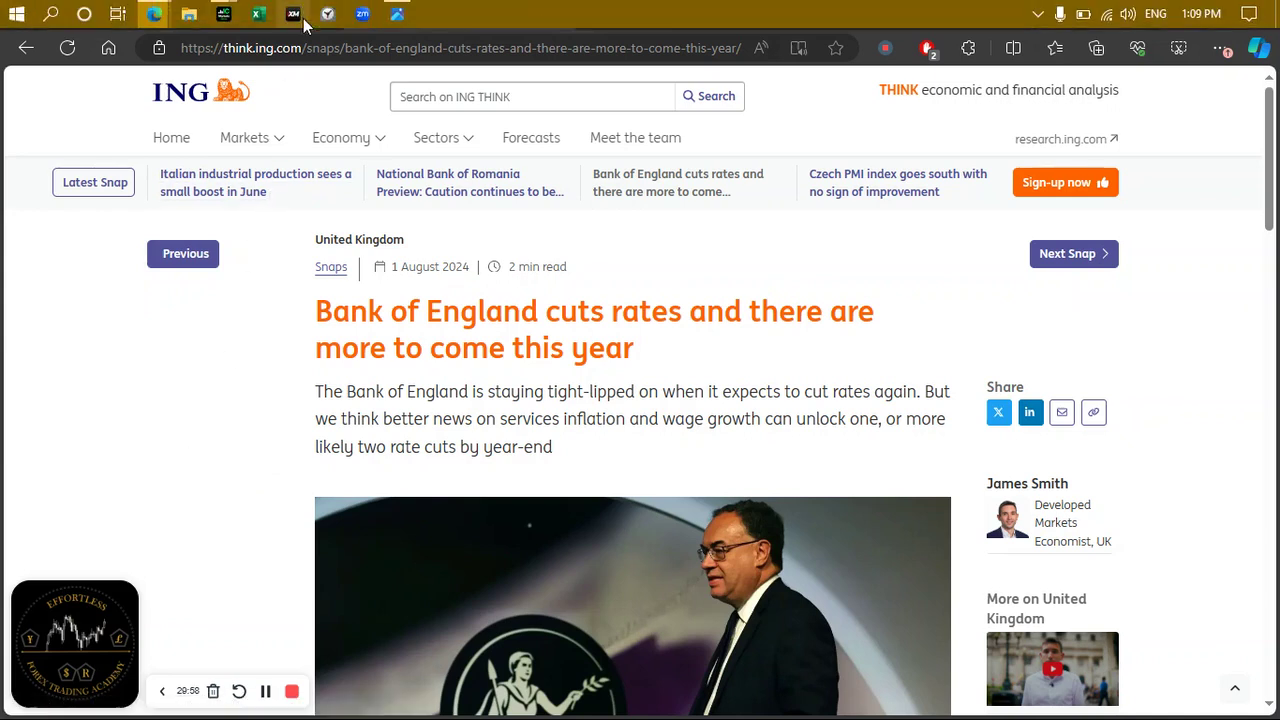
left_click(398, 15)
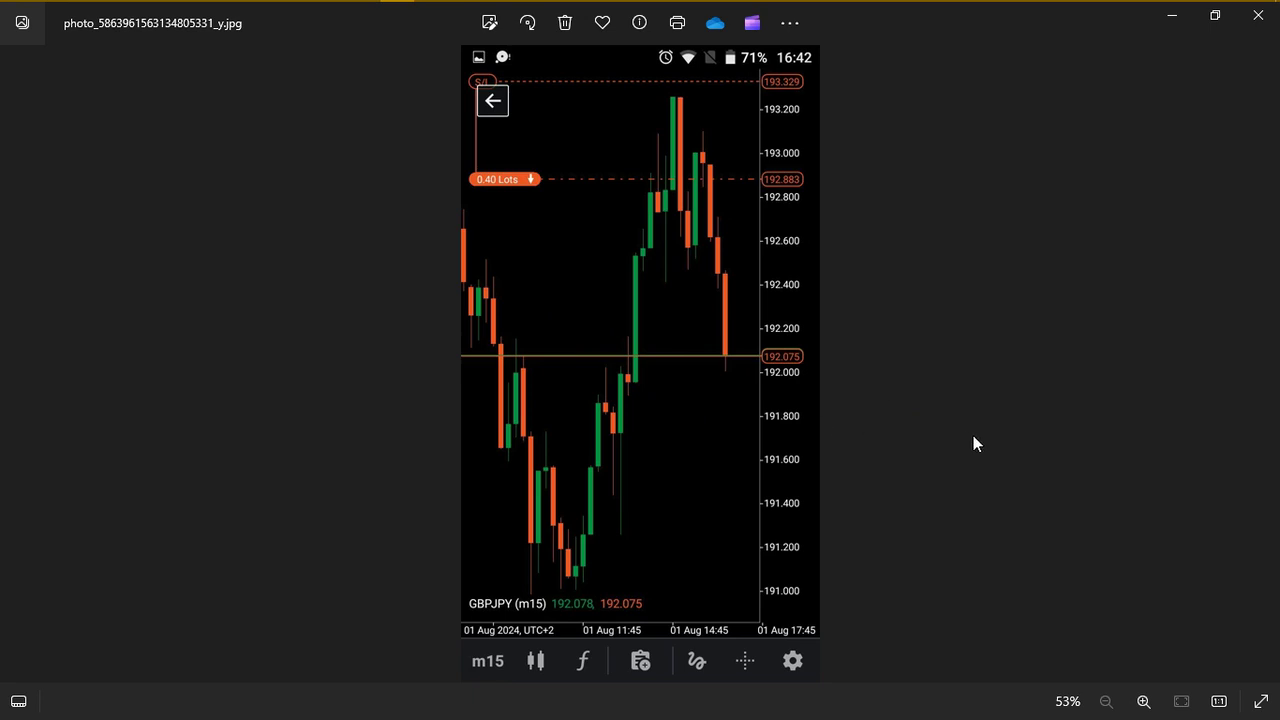
left_click(1263, 368)
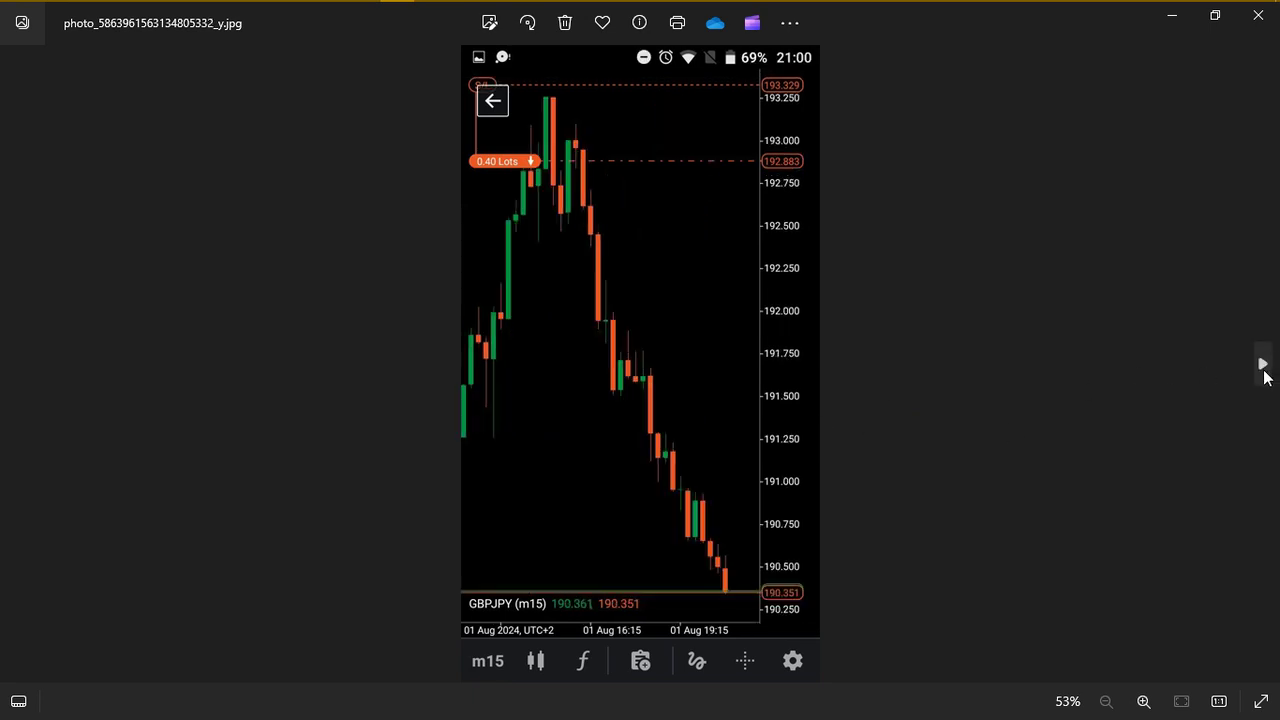
left_click(1263, 368)
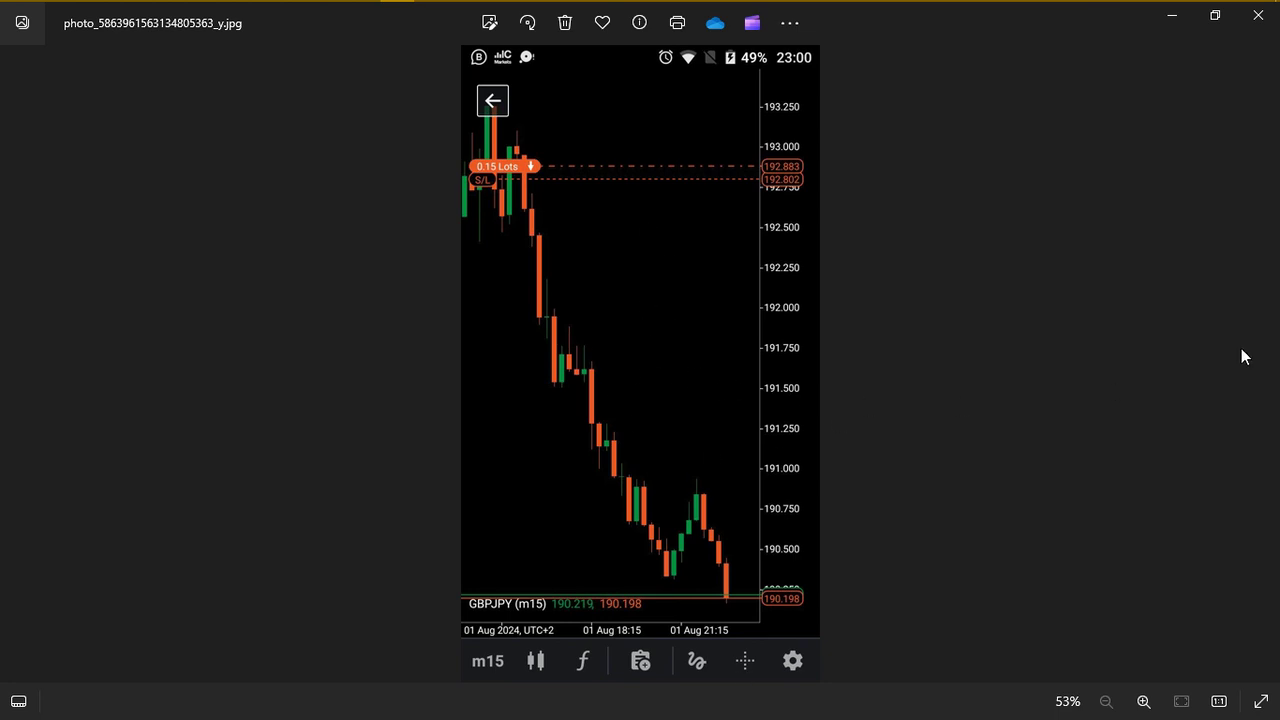
mouse_move(425, 8)
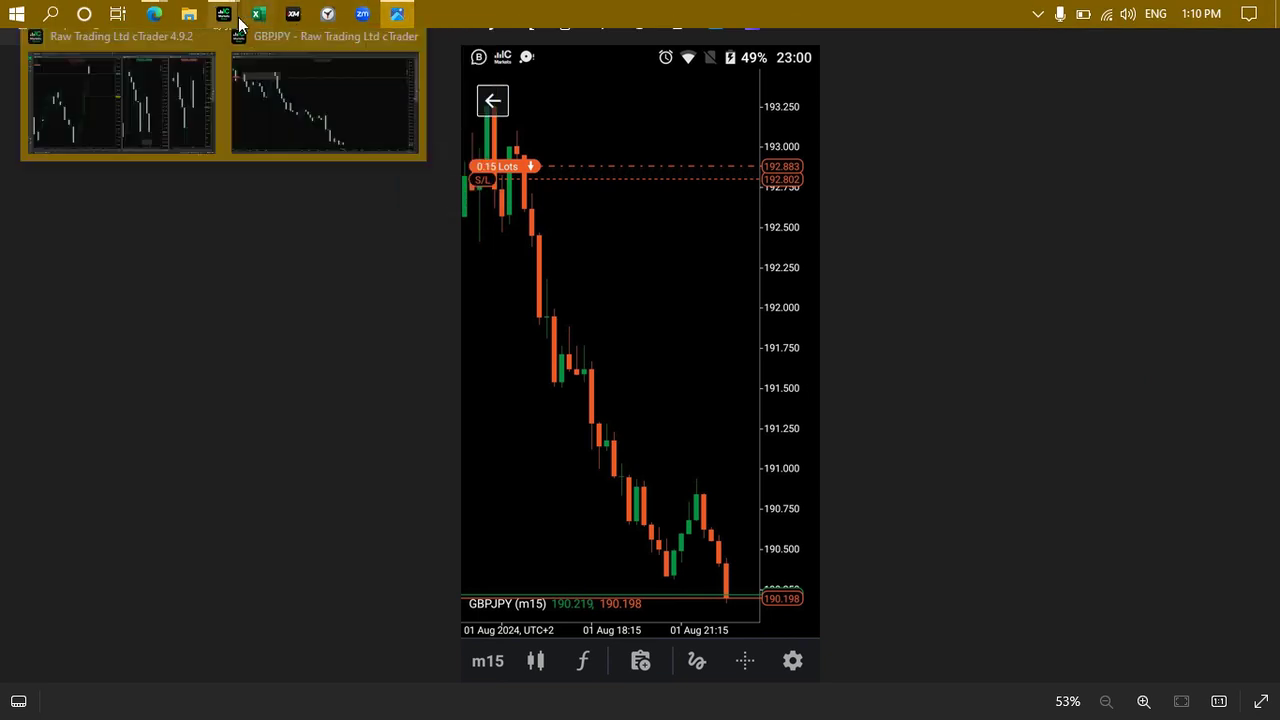
Step: Bring the ING 'Bank of England cuts rates' article forward, read down it, and return to the top
mouse_move(158, 14)
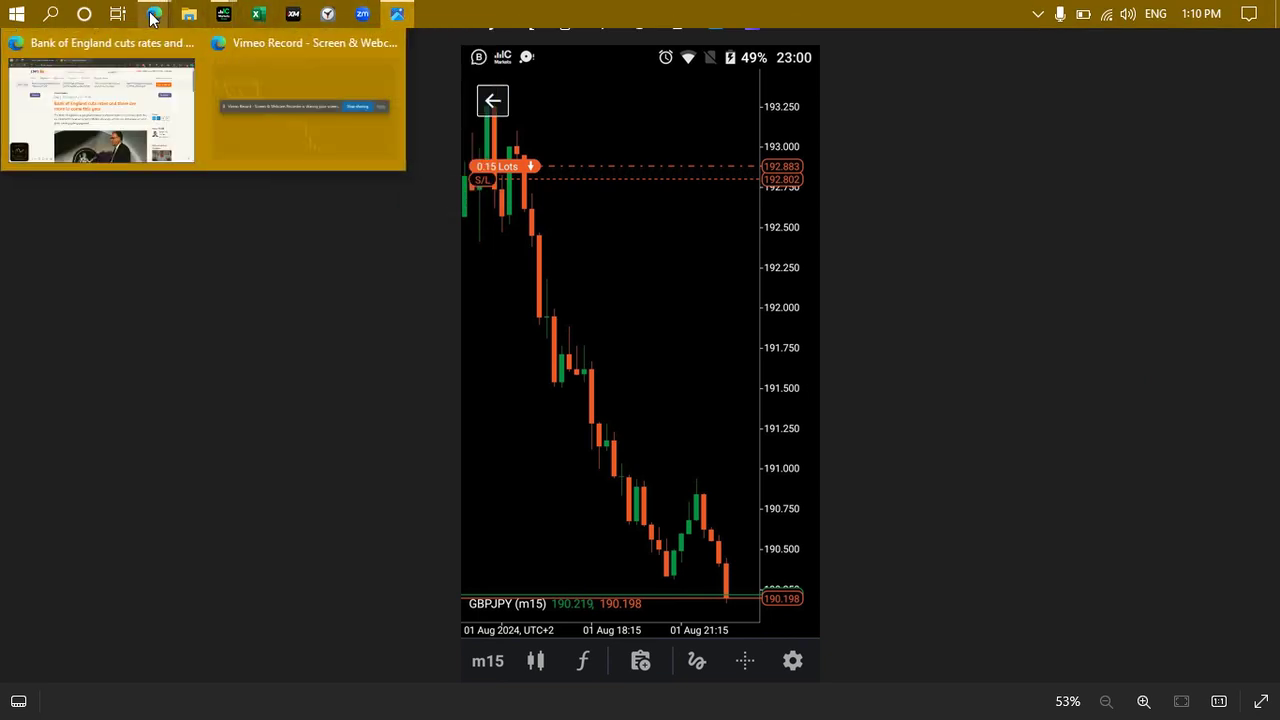
left_click(160, 112)
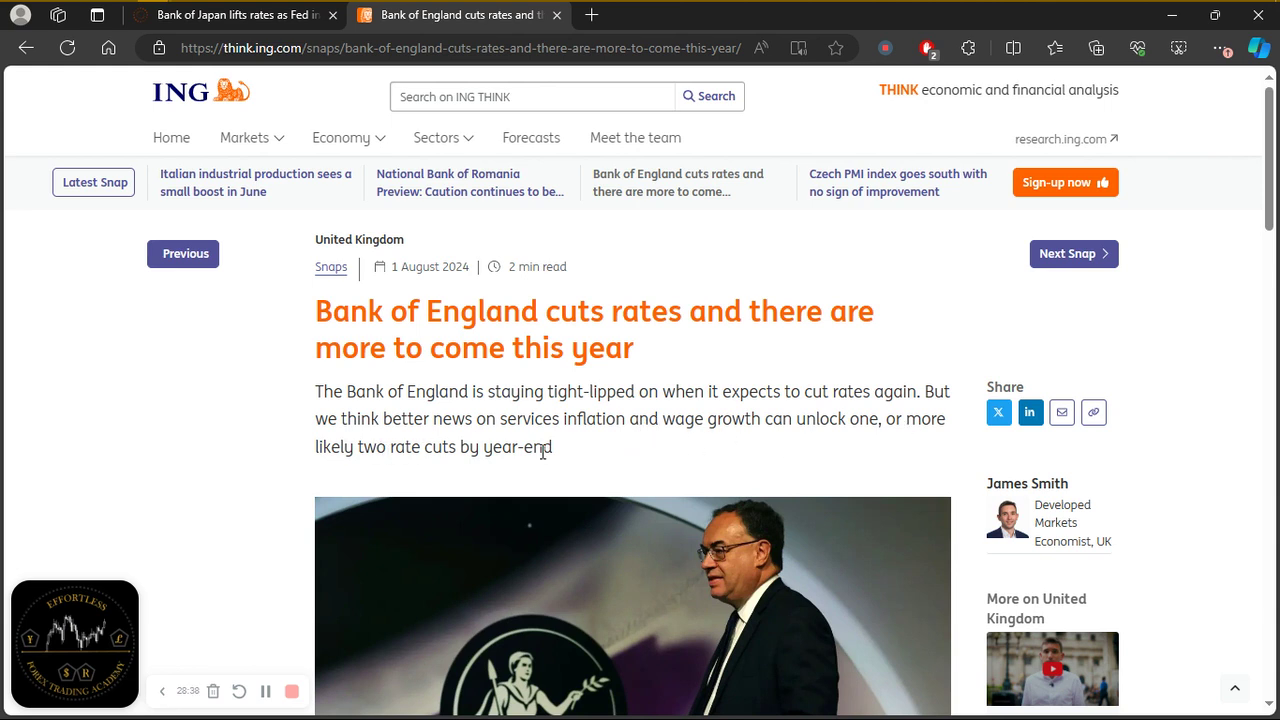
scroll(644, 461, "down", 15)
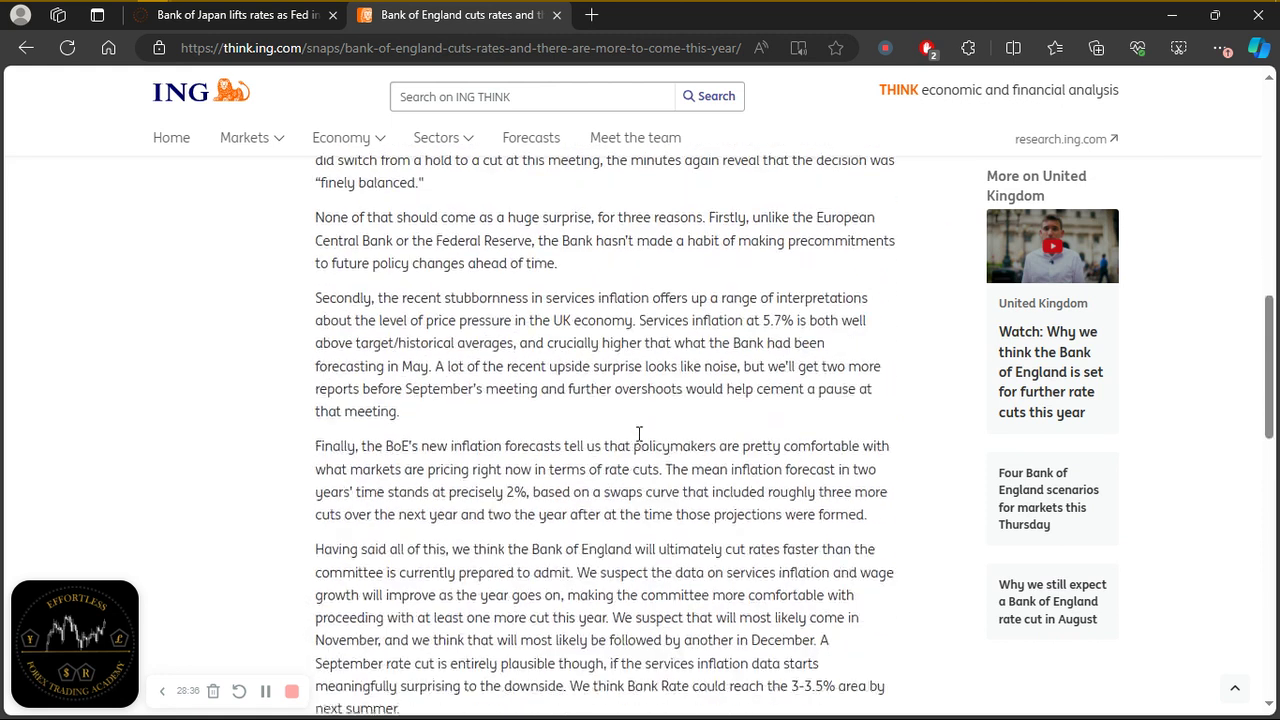
scroll(628, 425, "up", 6)
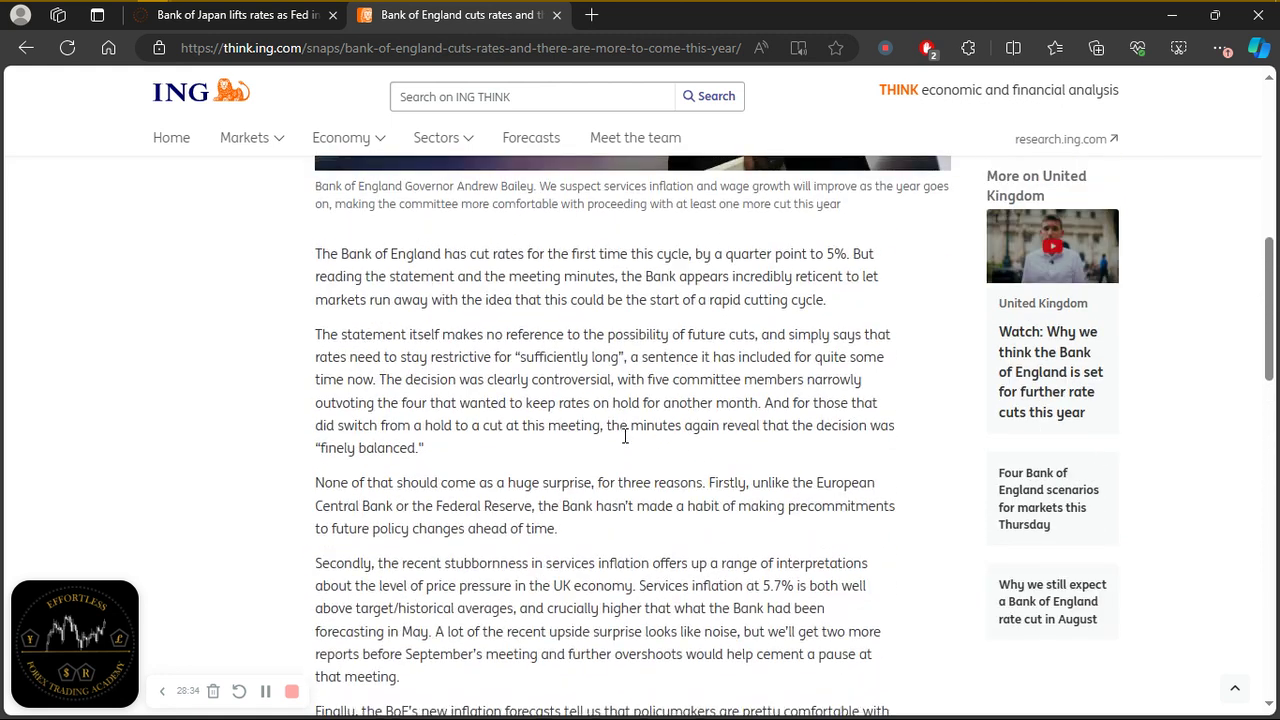
scroll(625, 436, "up", 5)
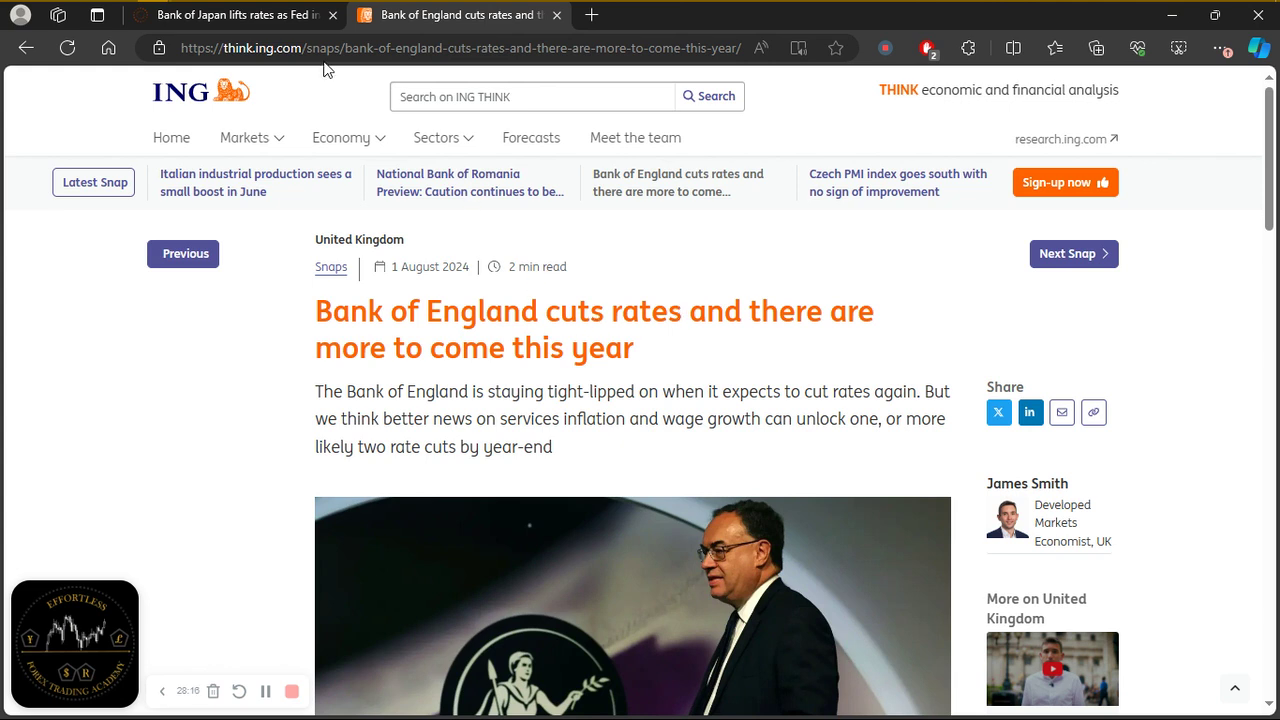
Step: Switch to the Reuters 'Bank of Japan lifts rates as Fed inches towards cut' tab
left_click(236, 16)
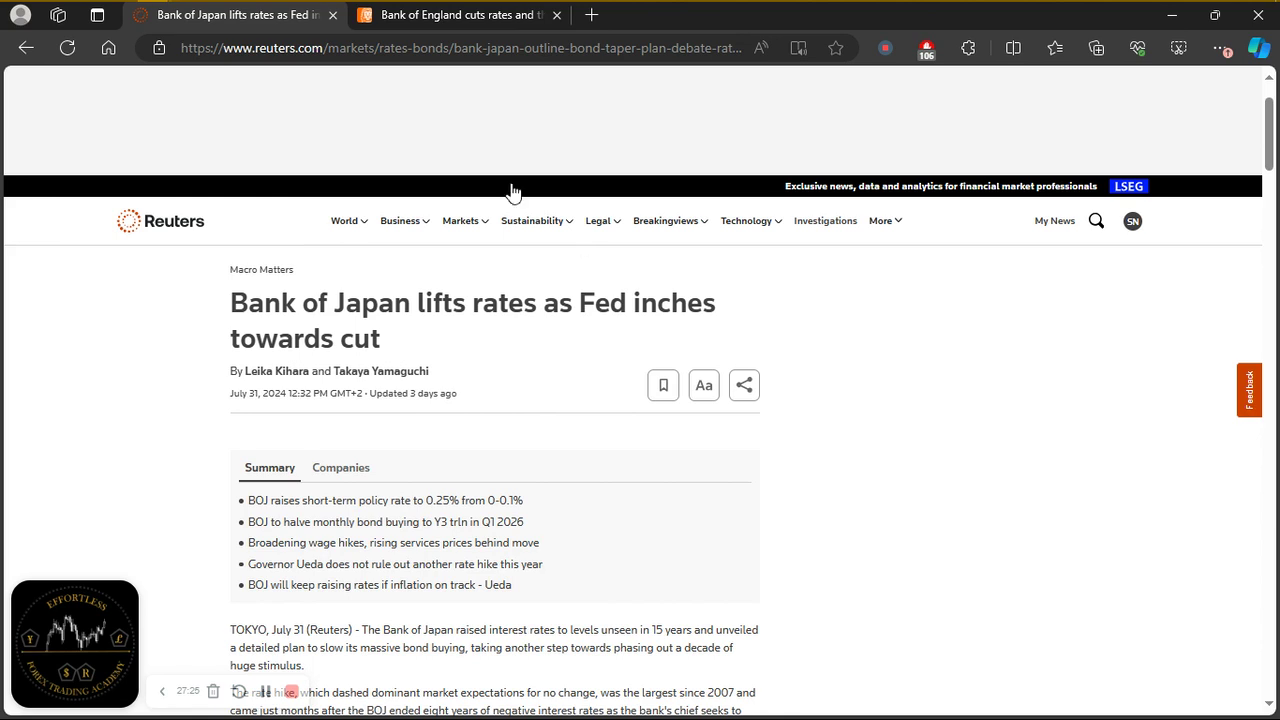
Step: Return to the ING 'Bank of England cuts rates and there are more to come this year' tab
left_click(437, 15)
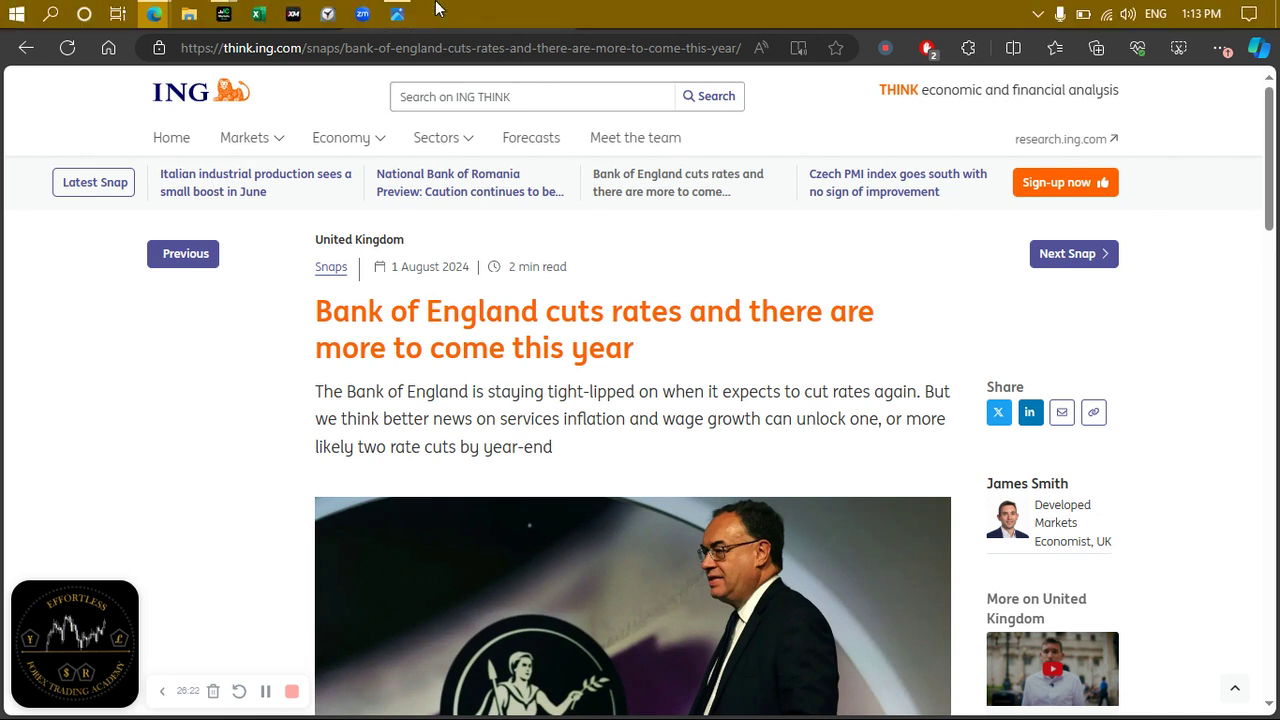
Step: Bring up the GBPJPY hourly chart, frame the supply zone, and read its price with the crosshair
mouse_move(226, 16)
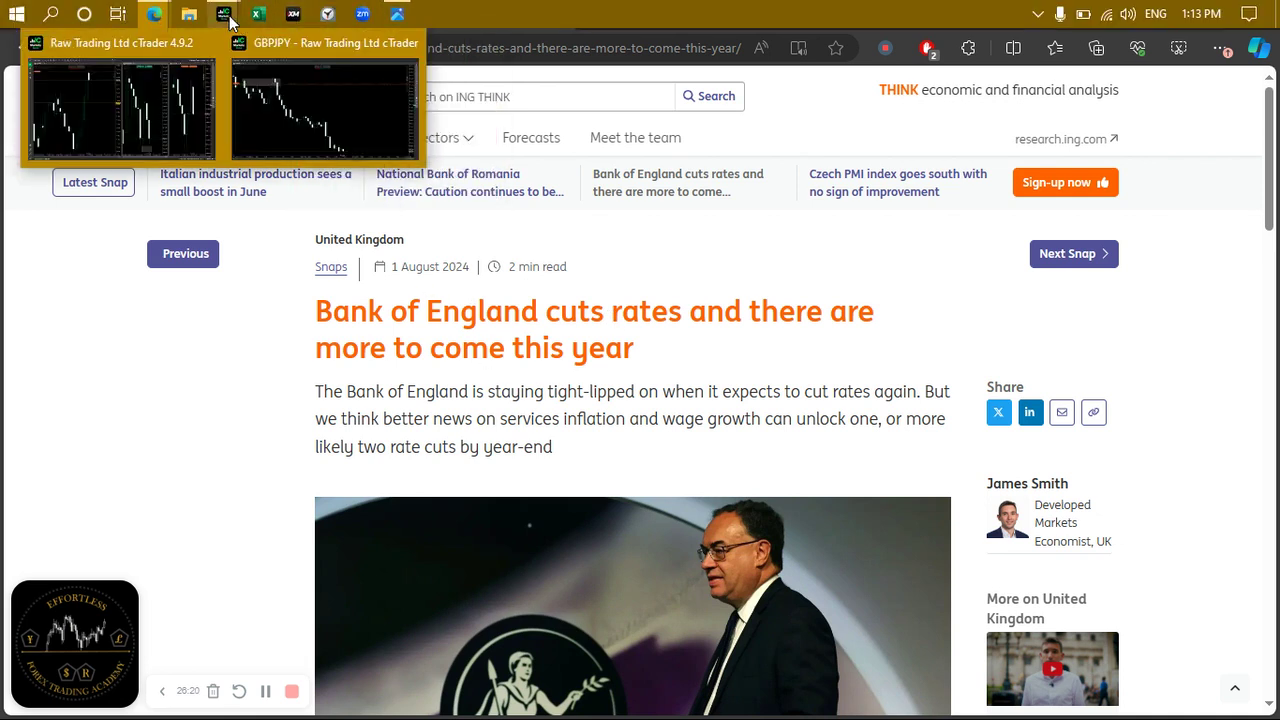
left_click(325, 100)
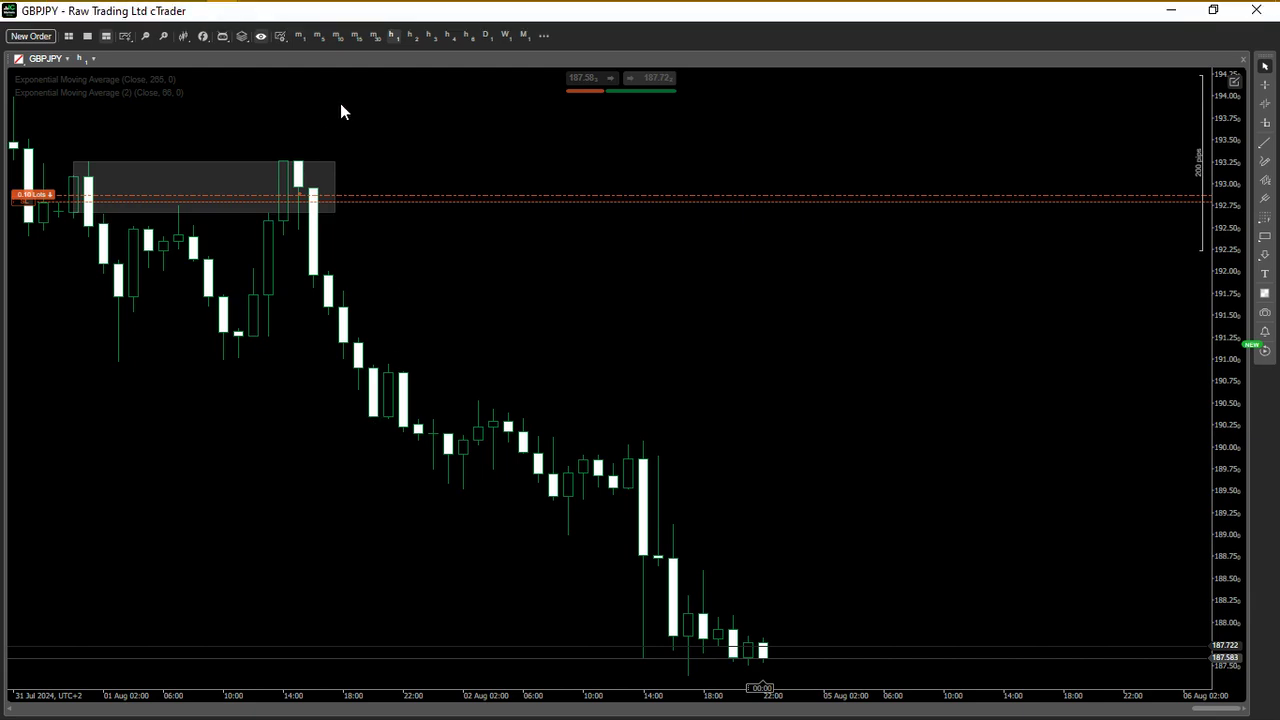
left_click_drag(363, 113, 640, 148)
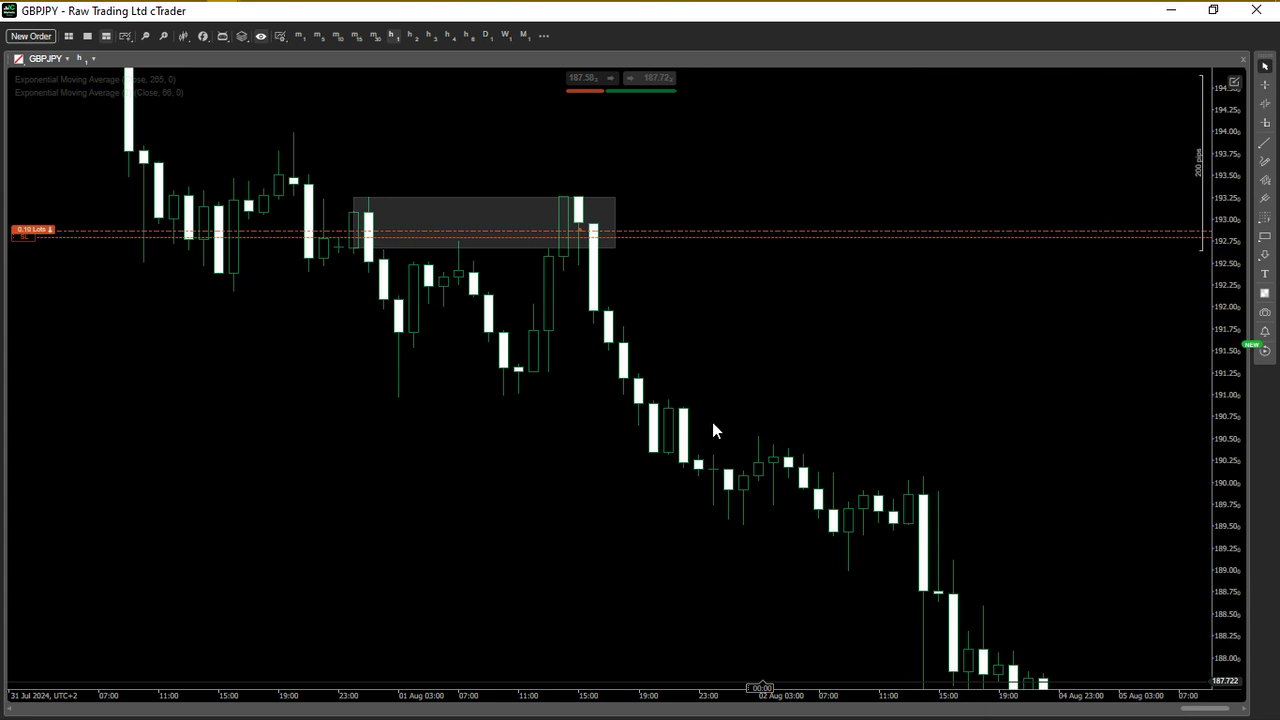
left_click_drag(701, 410, 688, 378)
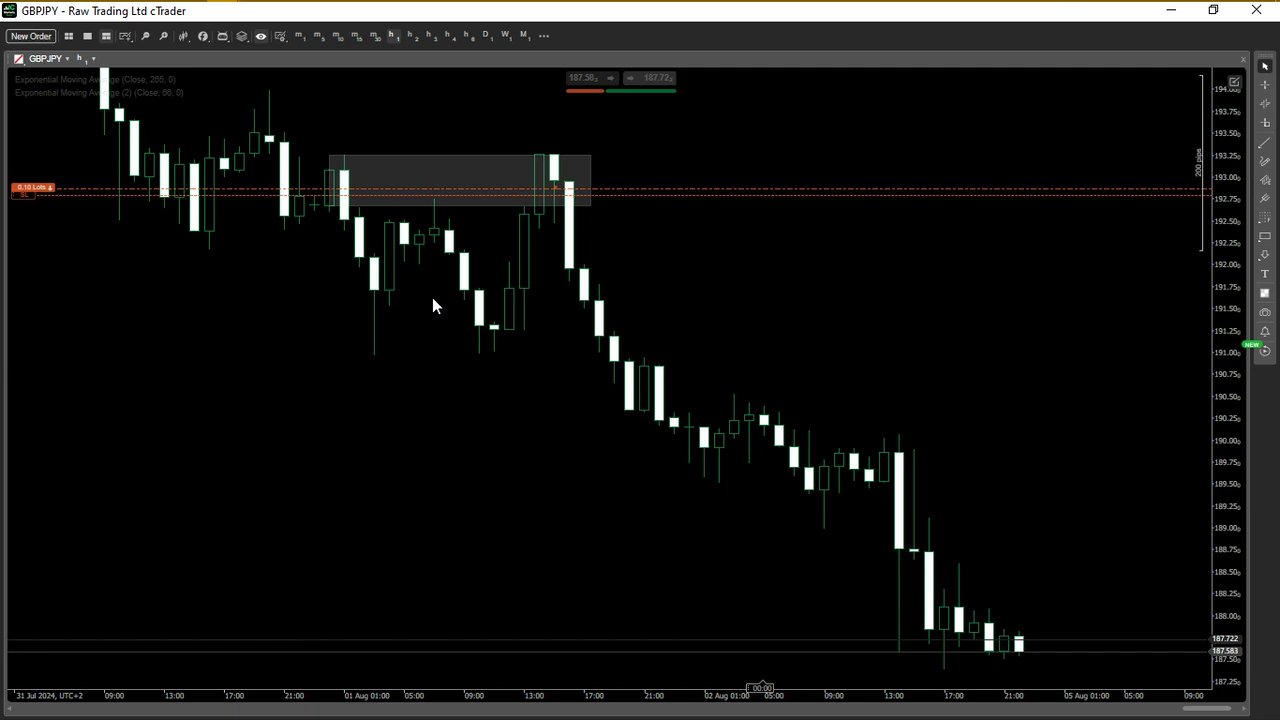
left_click(438, 198)
middle_click(529, 351)
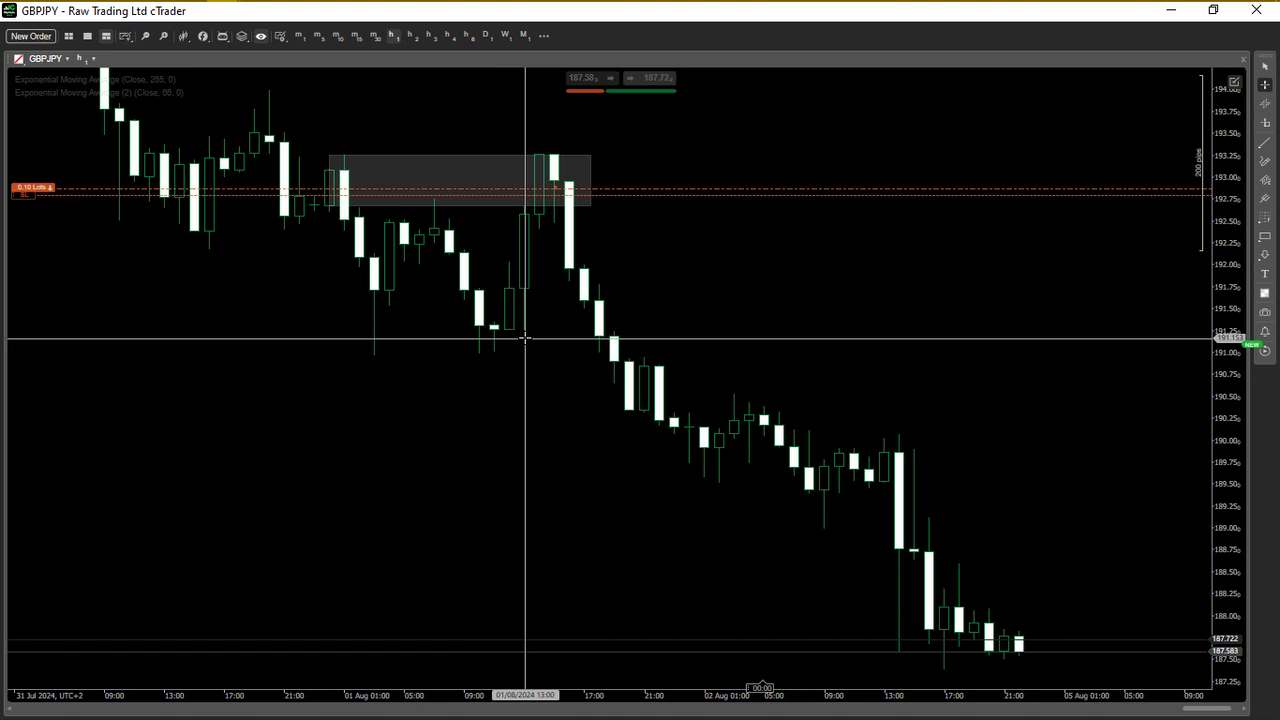
middle_click(518, 274)
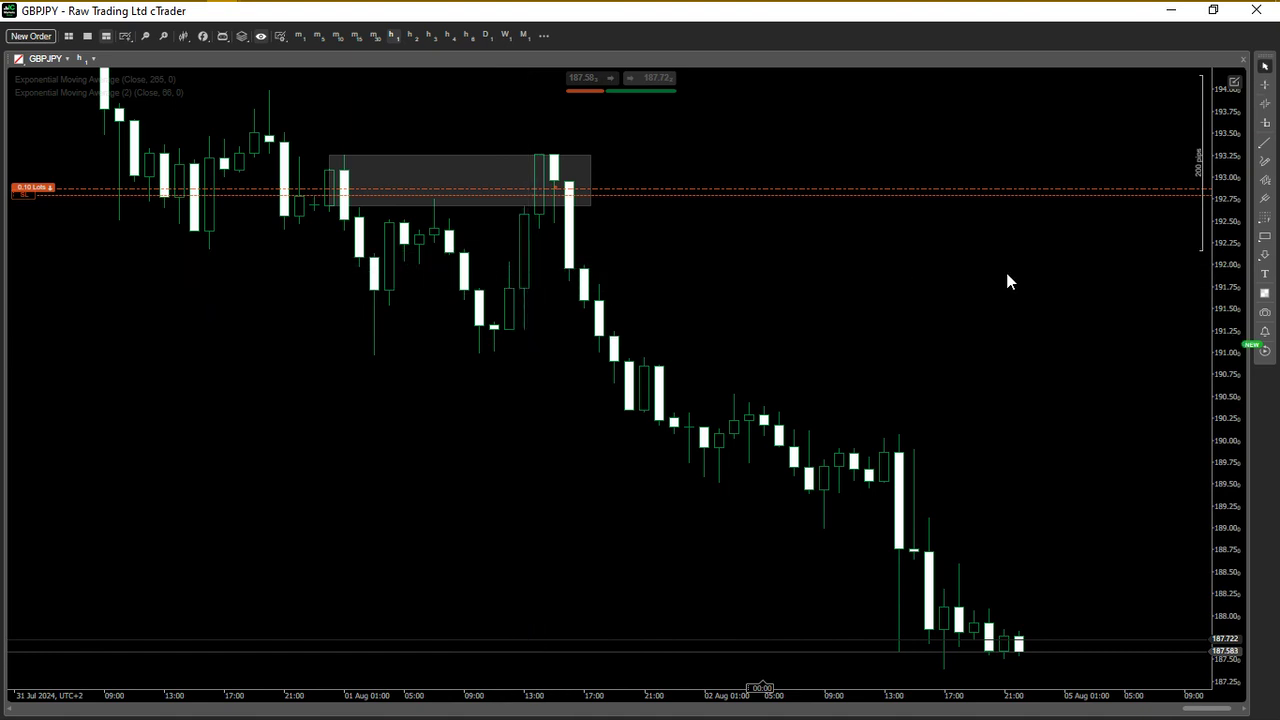
Step: Draw a small rectangle just below the supply zone and adjust its bottom-left corner
mouse_move(328, 196)
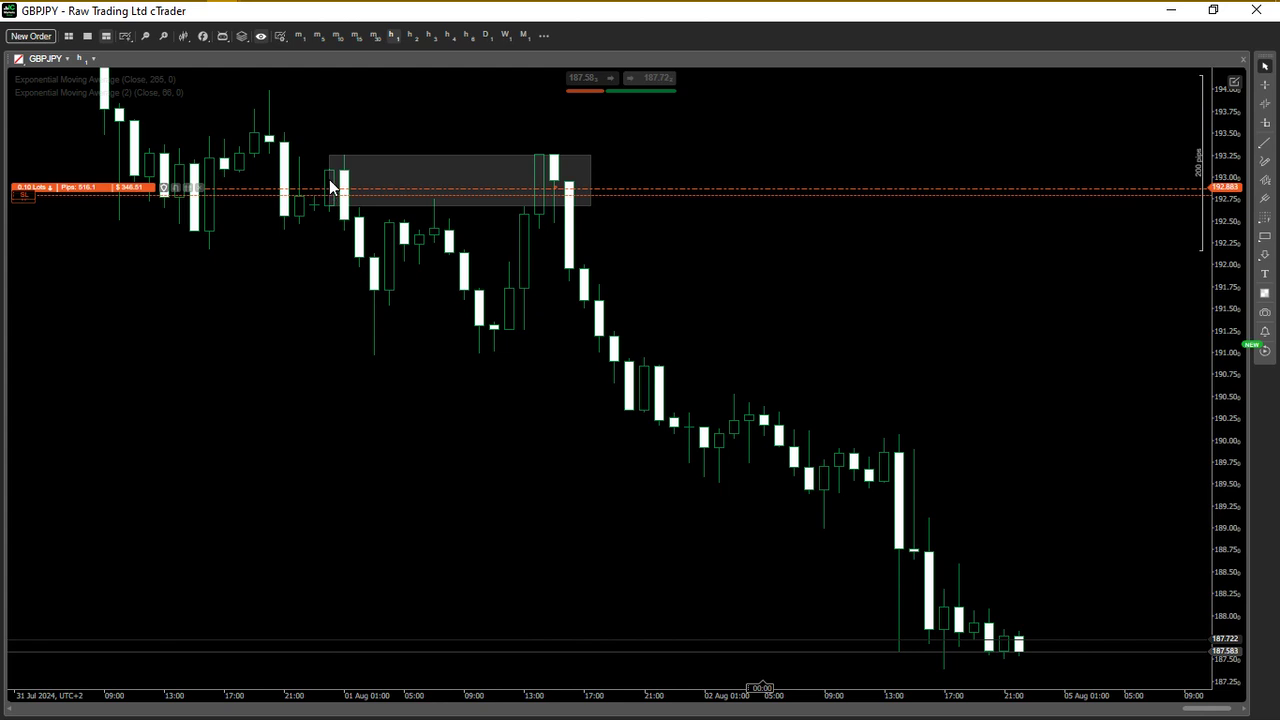
left_click(1265, 236)
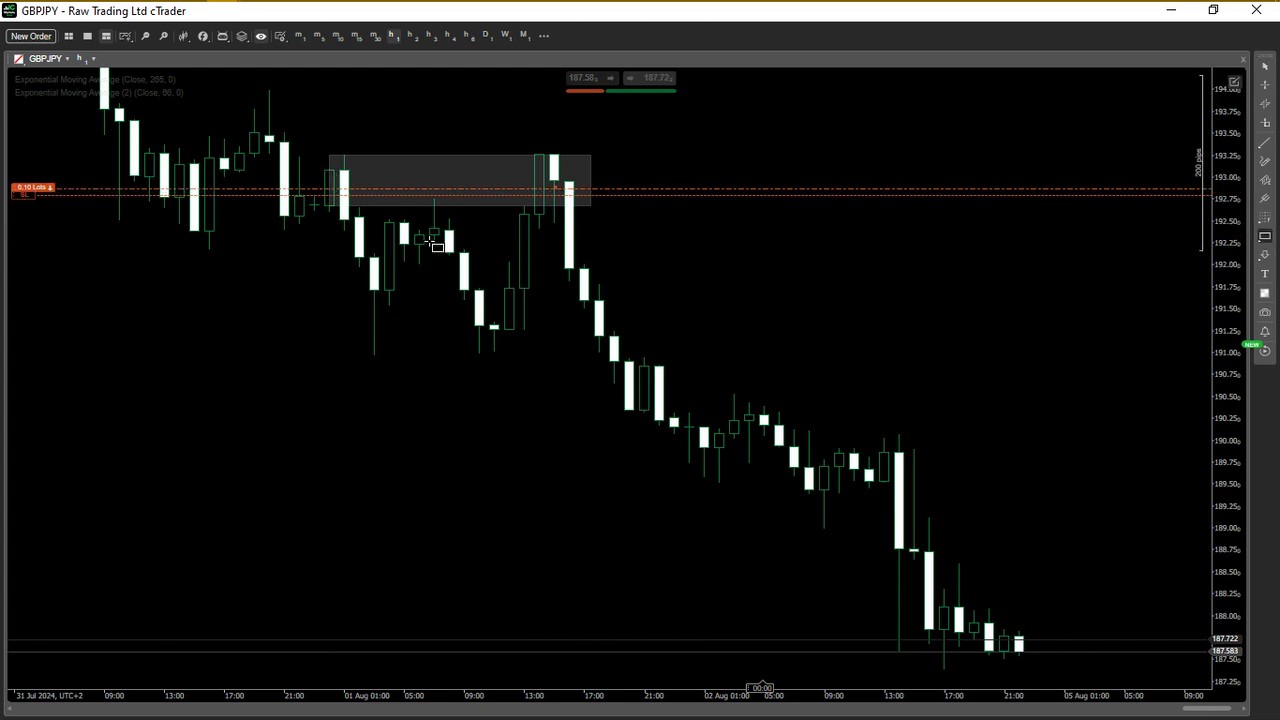
mouse_move(433, 234)
left_mouse_down()
mouse_move(506, 206)
mouse_move(594, 206)
mouse_move(581, 201)
left_mouse_up()
left_click_drag(434, 233, 437, 234)
mouse_move(434, 232)
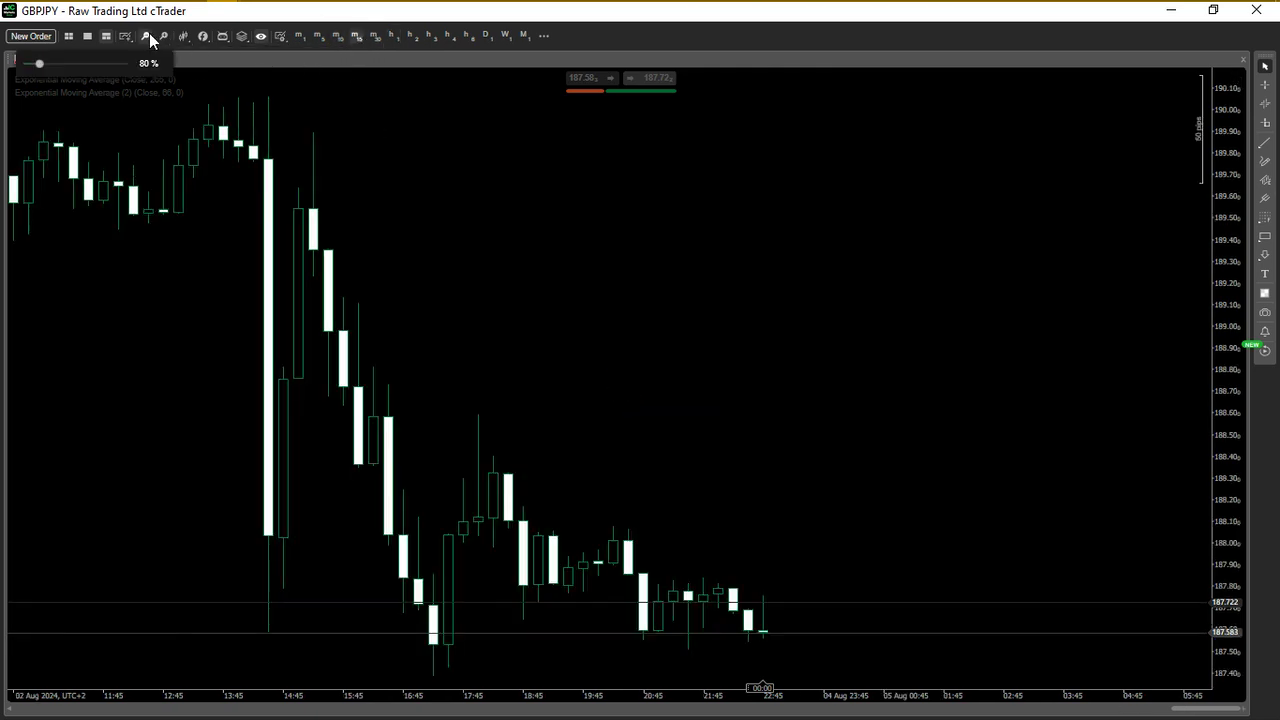
Step: Zoom in on the 15-minute chart and delete the smaller lower rectangle
scroll(378, 201, "up", 8)
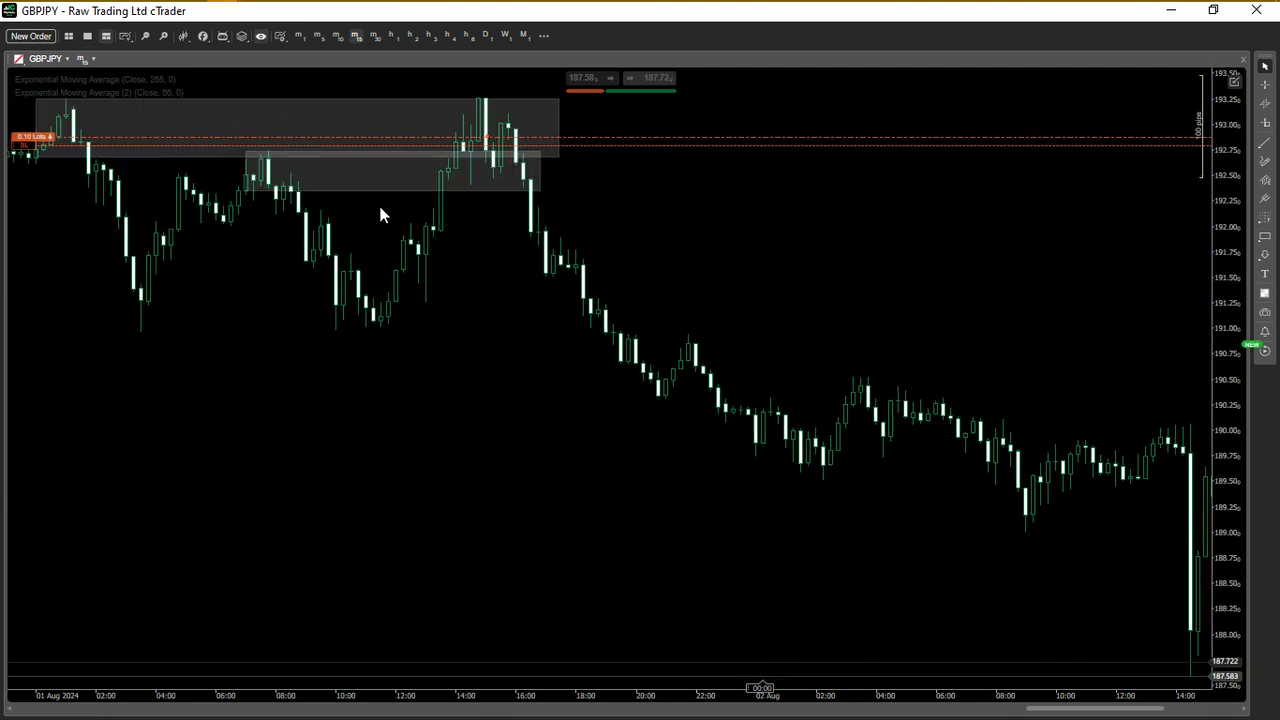
left_click(163, 37)
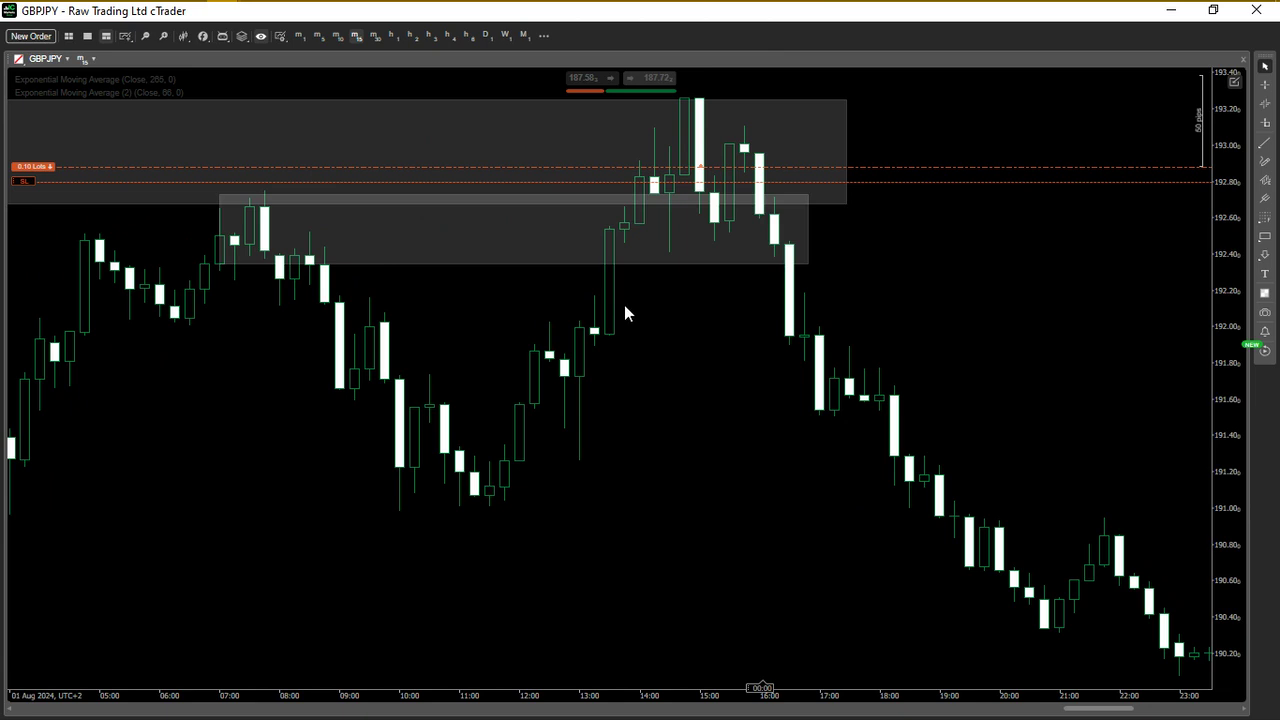
left_click(808, 263)
key("Delete")
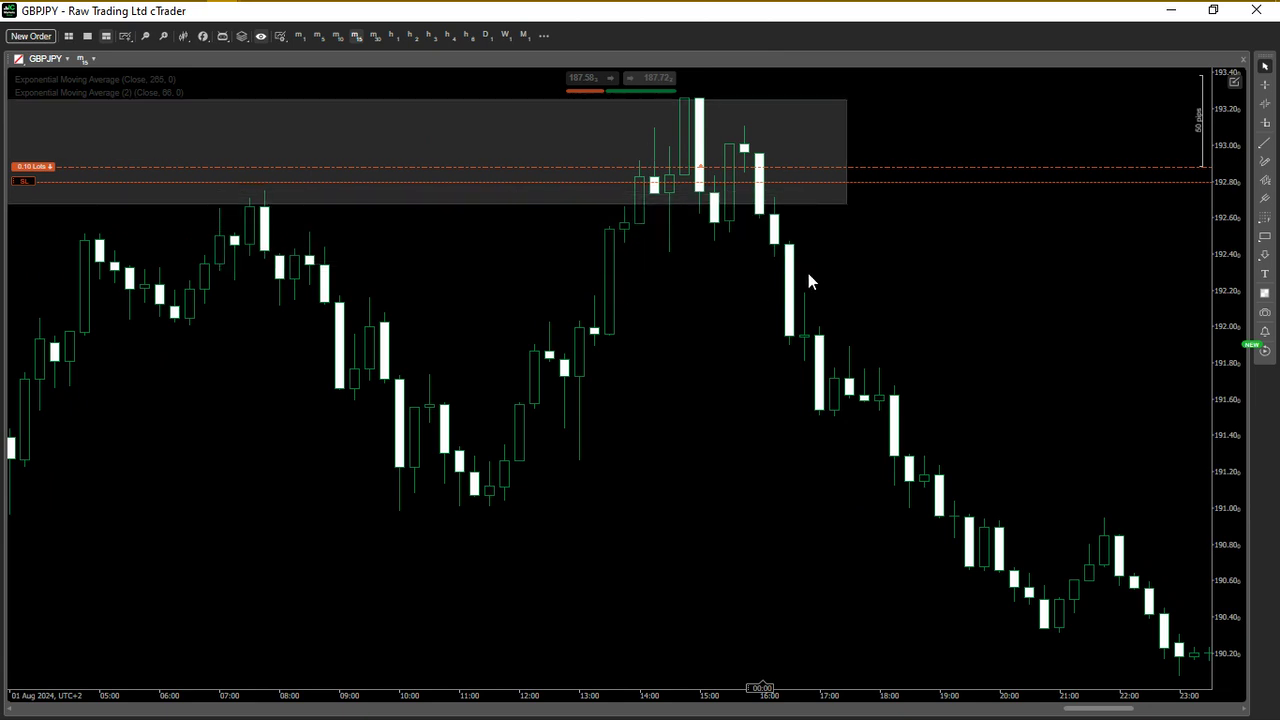
left_click_drag(746, 303, 734, 330)
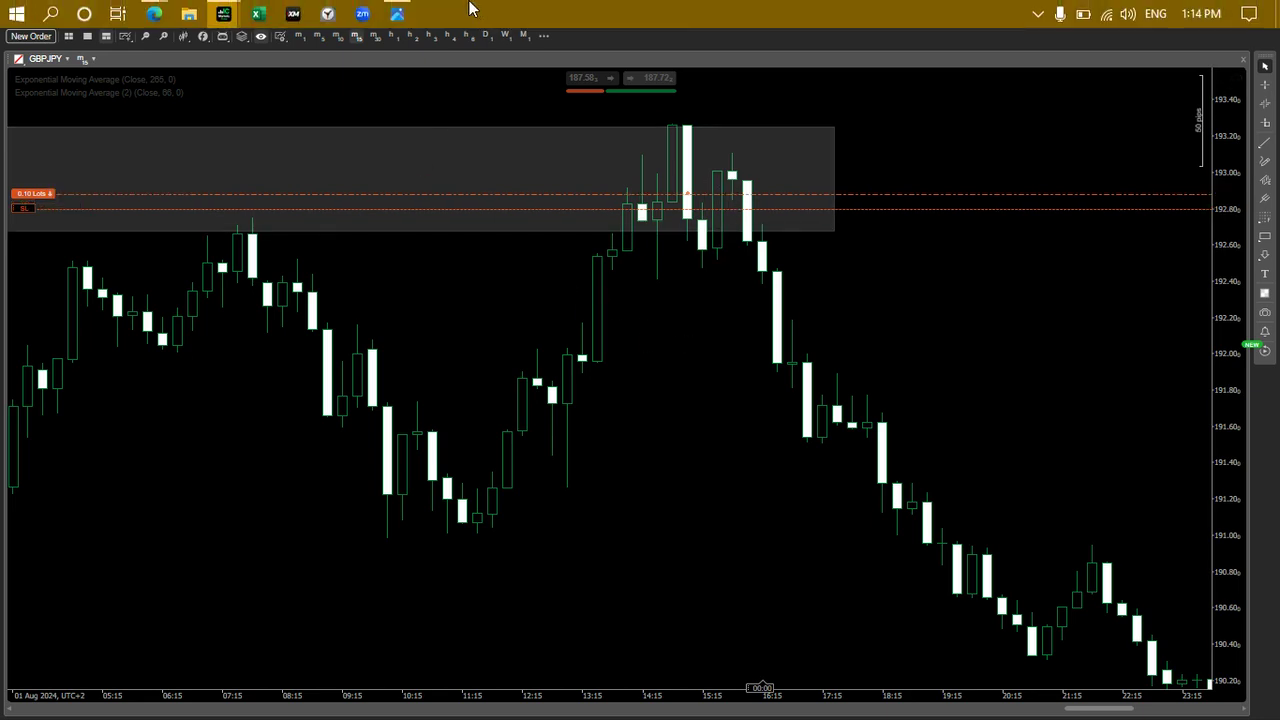
mouse_move(400, 12)
left_click(424, 116)
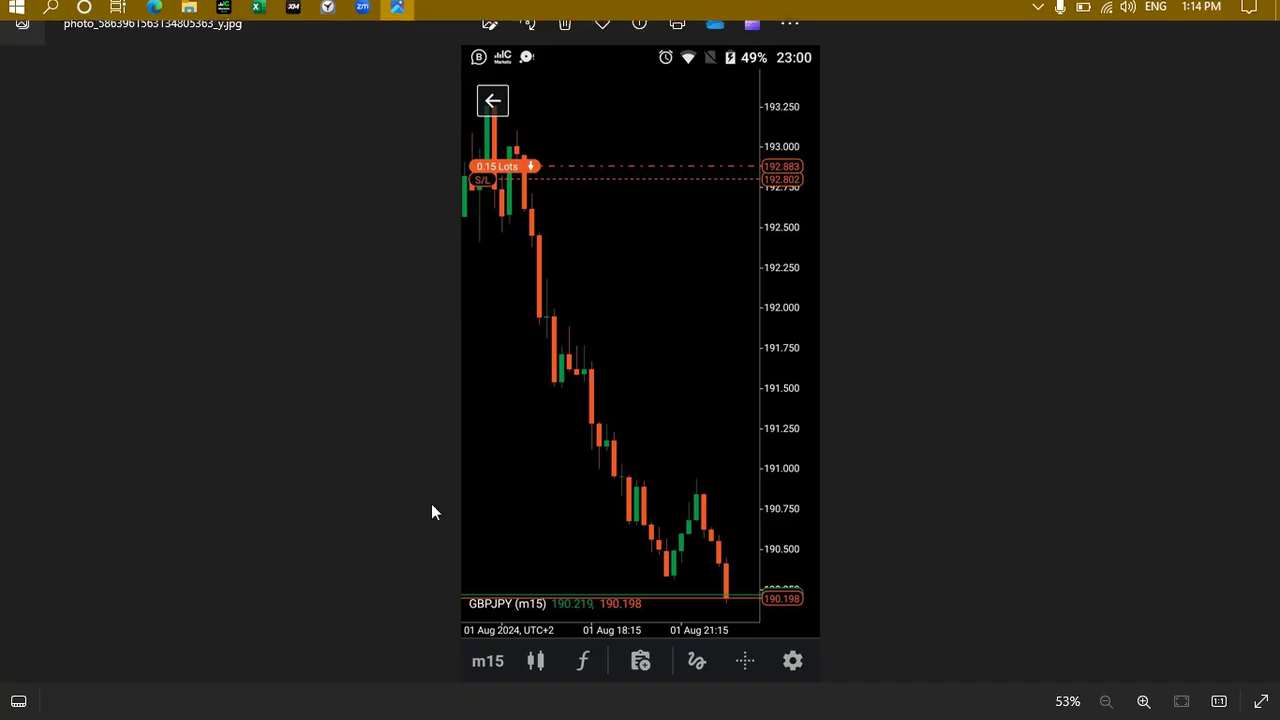
left_click(17, 367)
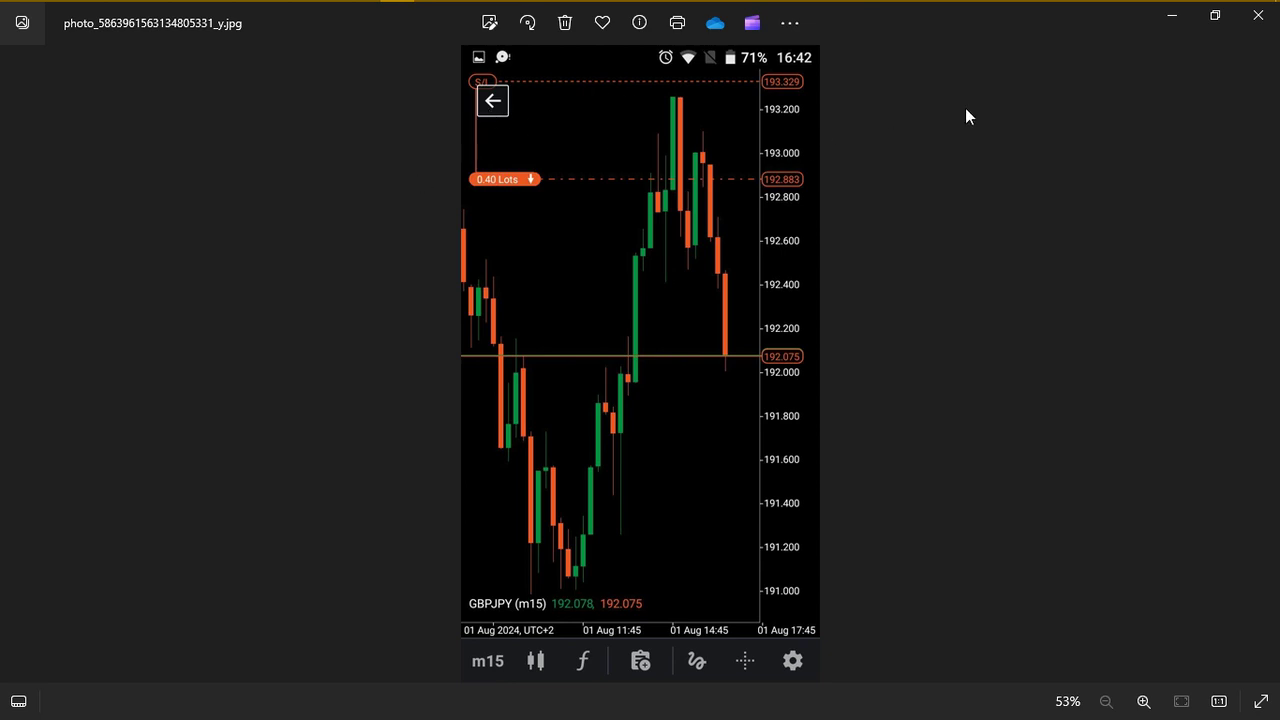
mouse_move(500, 12)
mouse_move(224, 20)
left_click(226, 115)
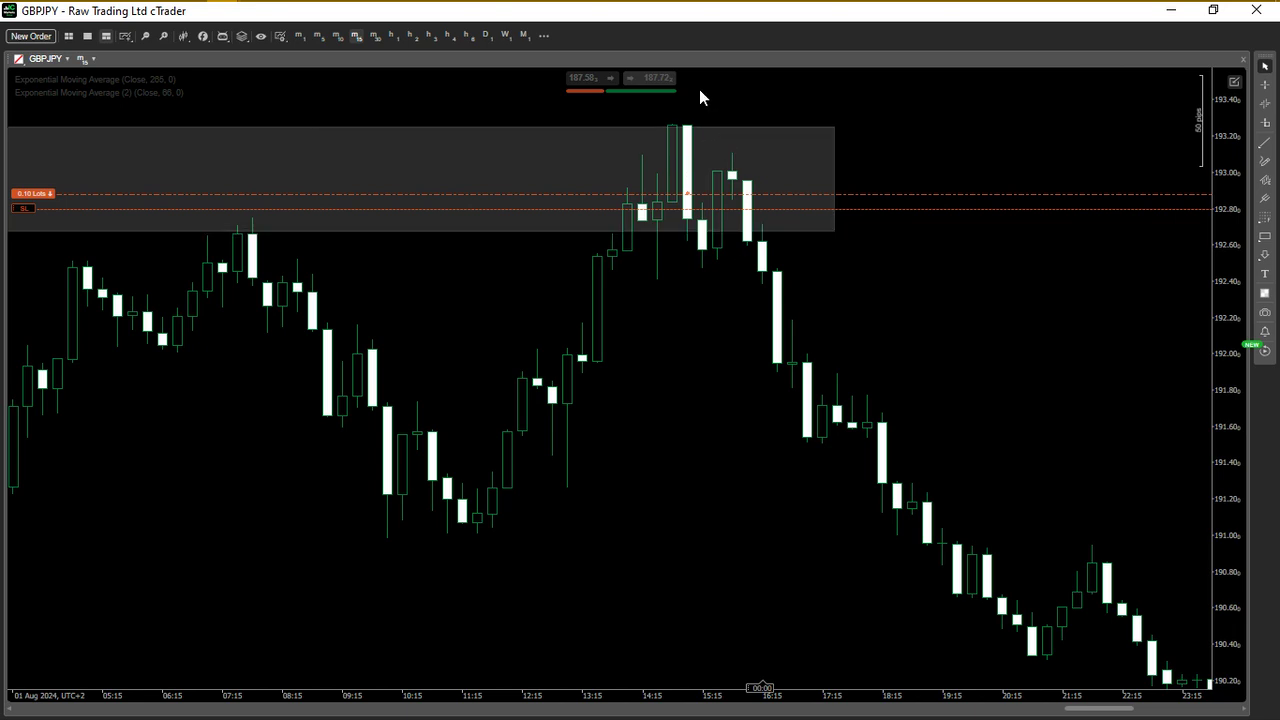
Step: Zoom the 15-minute chart out twice to show 31 Jul–02 Aug and the fall to about 187.58
mouse_move(148, 40)
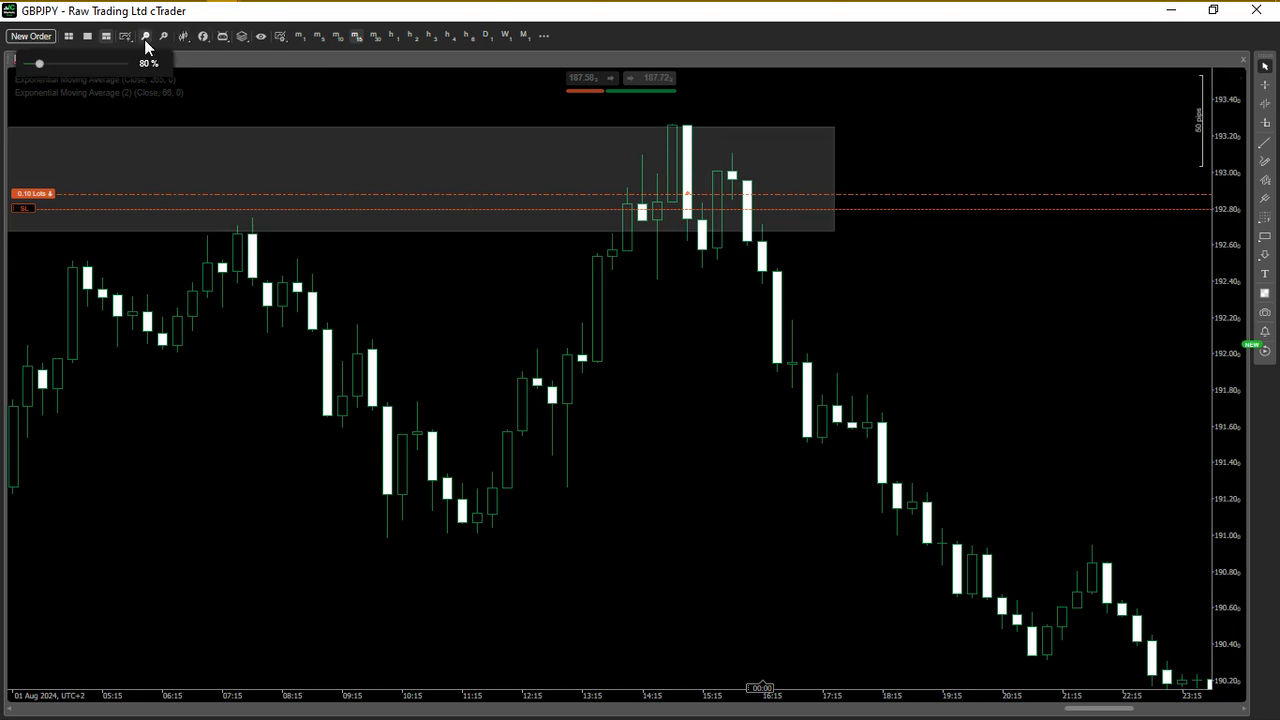
left_click(145, 38)
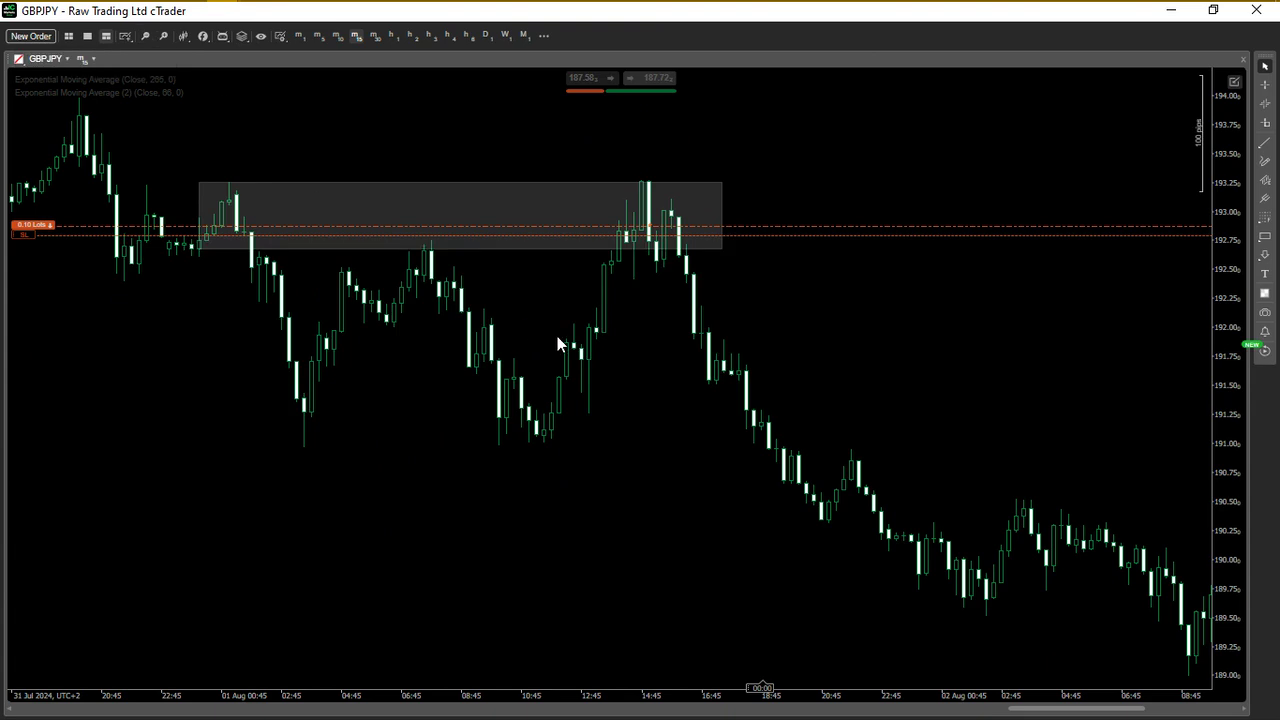
scroll(703, 399, "down", 10)
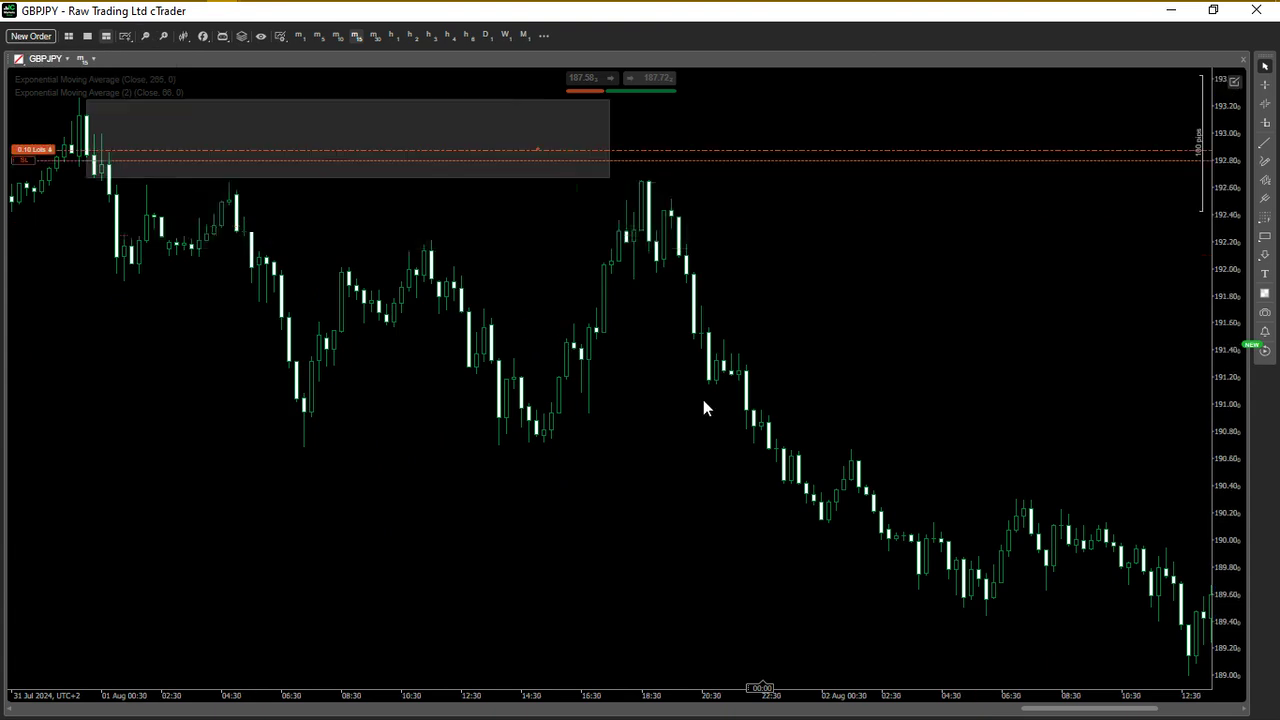
left_click(145, 38)
scroll(847, 430, "down", 3)
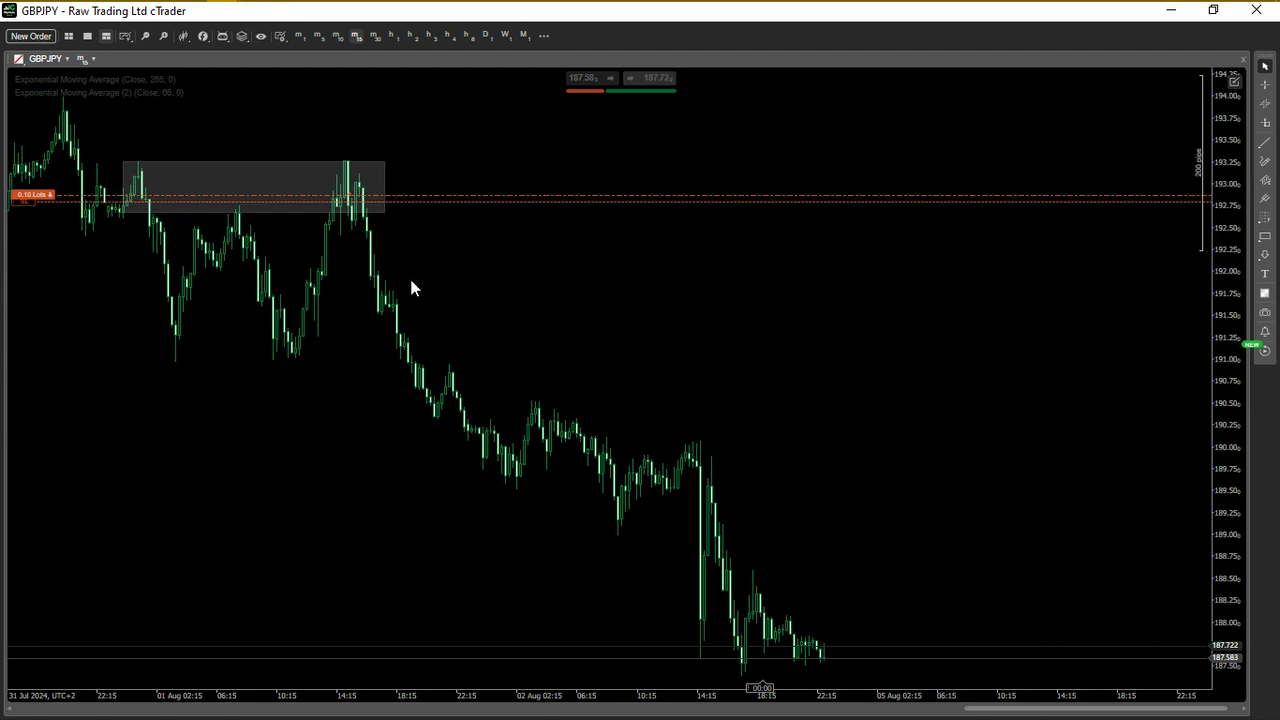
mouse_move(438, 203)
mouse_move(420, 3)
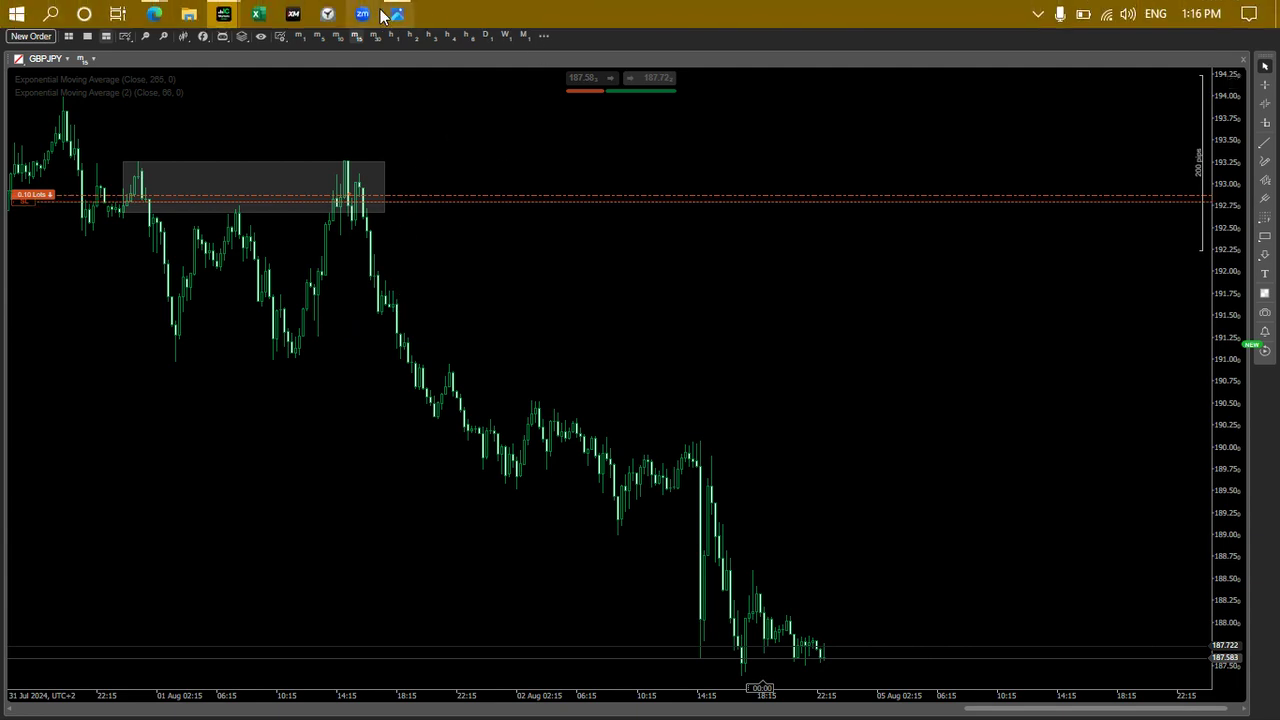
Step: Bring the ING 'Bank of England cuts rates' article back to the front in Edge
mouse_move(154, 14)
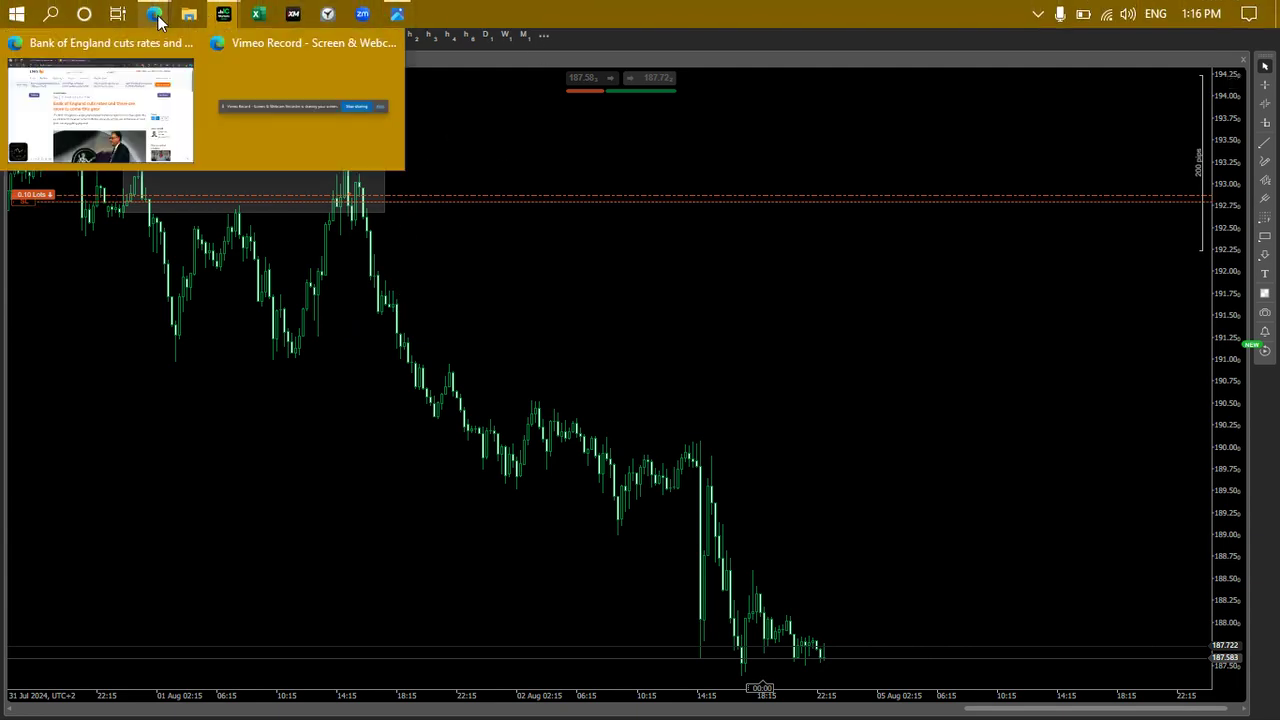
left_click(120, 120)
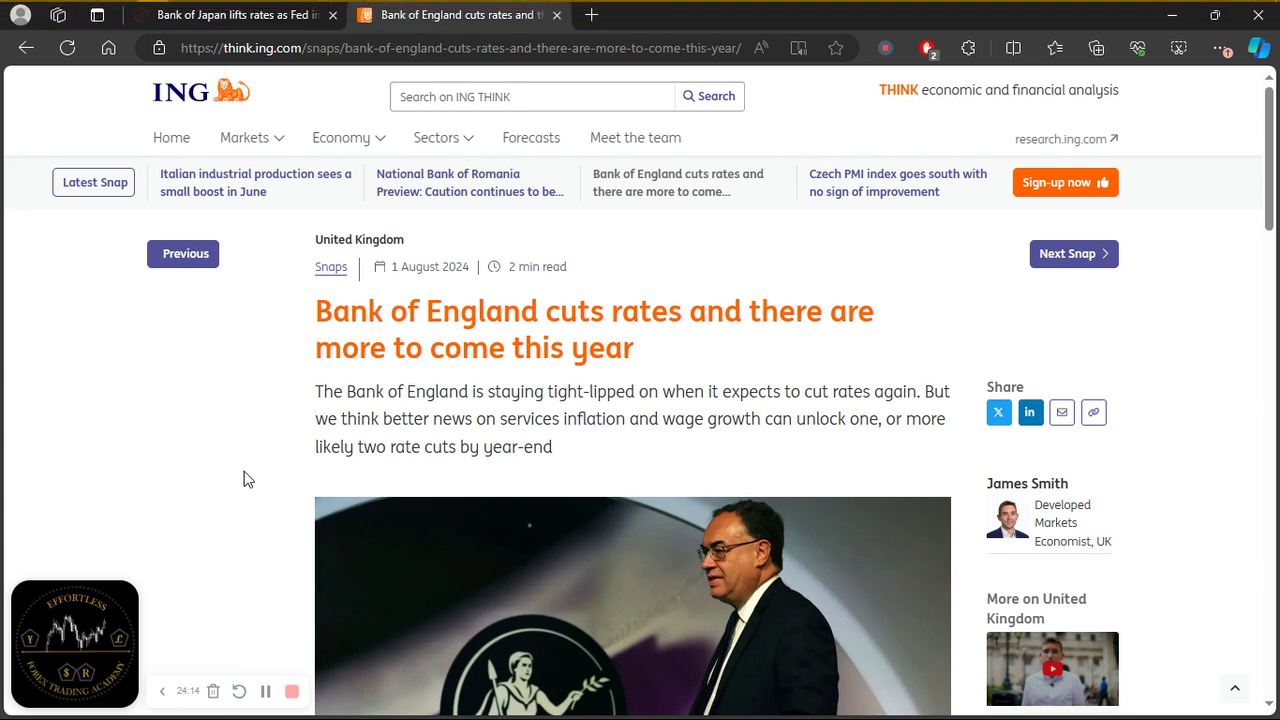